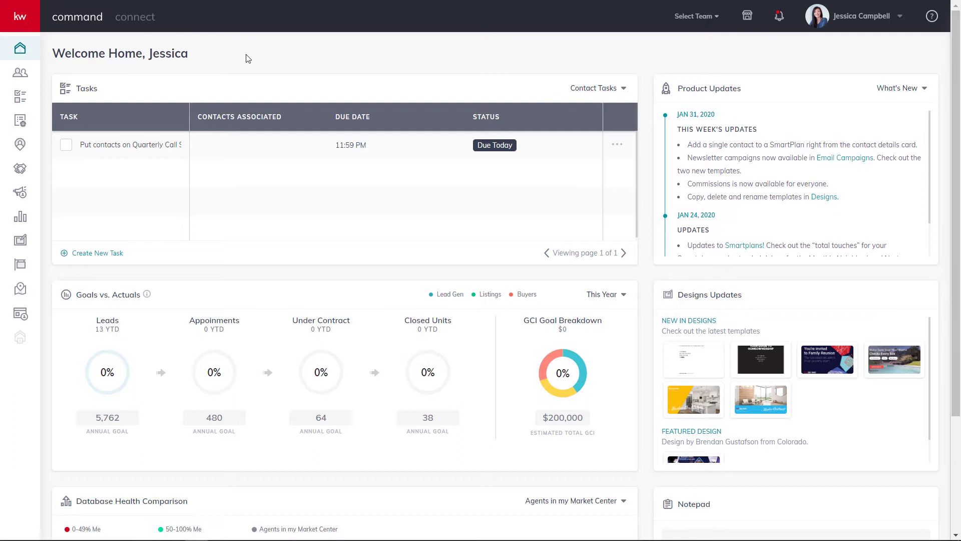
# Go to SmartPlans, glance at the Library, and return to My SmartPlans.
pyautogui.click(22, 121)
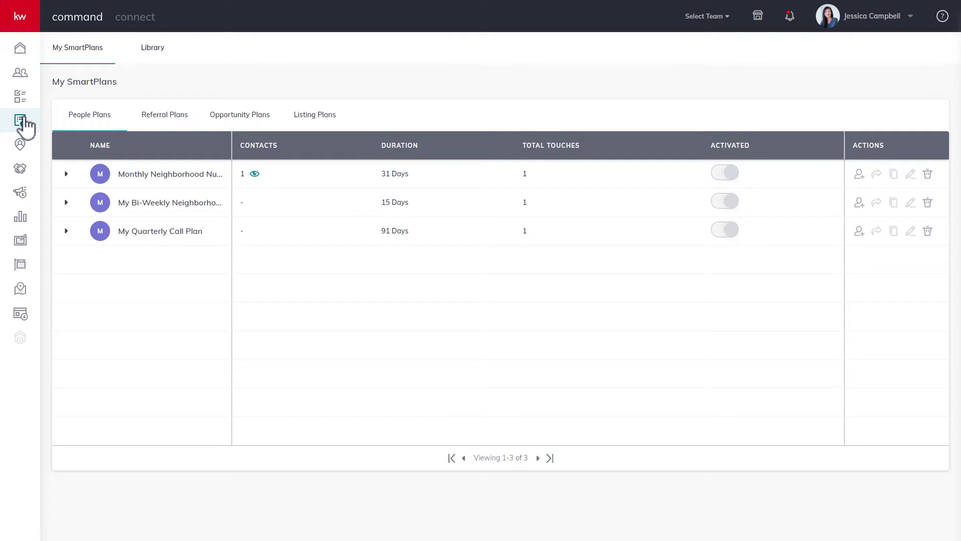
pyautogui.click(149, 56)
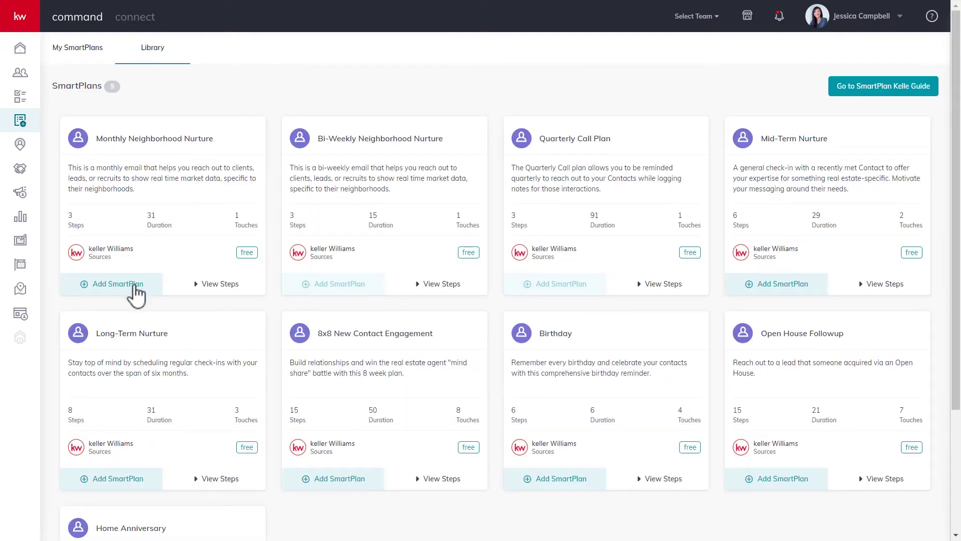
pyautogui.click(81, 56)
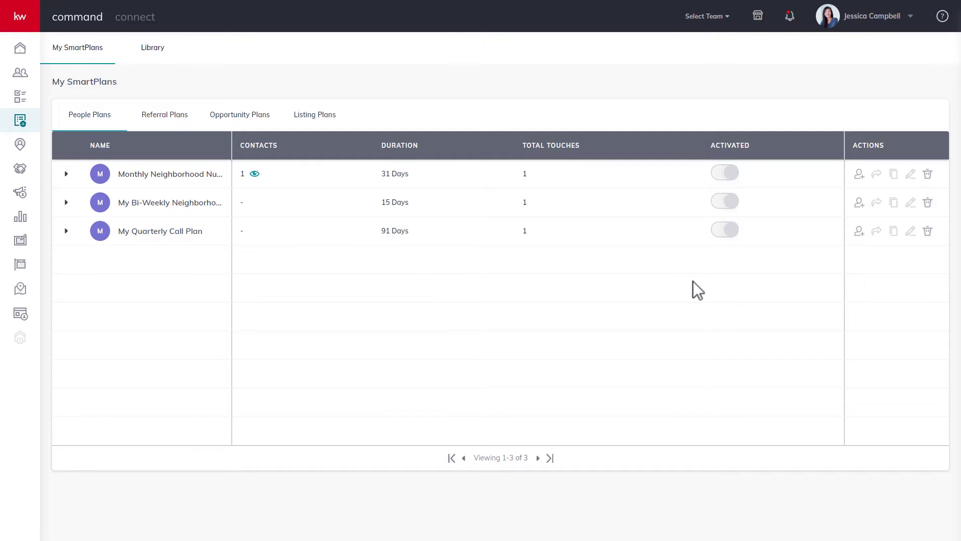
# Start adding contacts to My Quarterly Call Plan and check all 16 contacts.
pyautogui.click(862, 238)
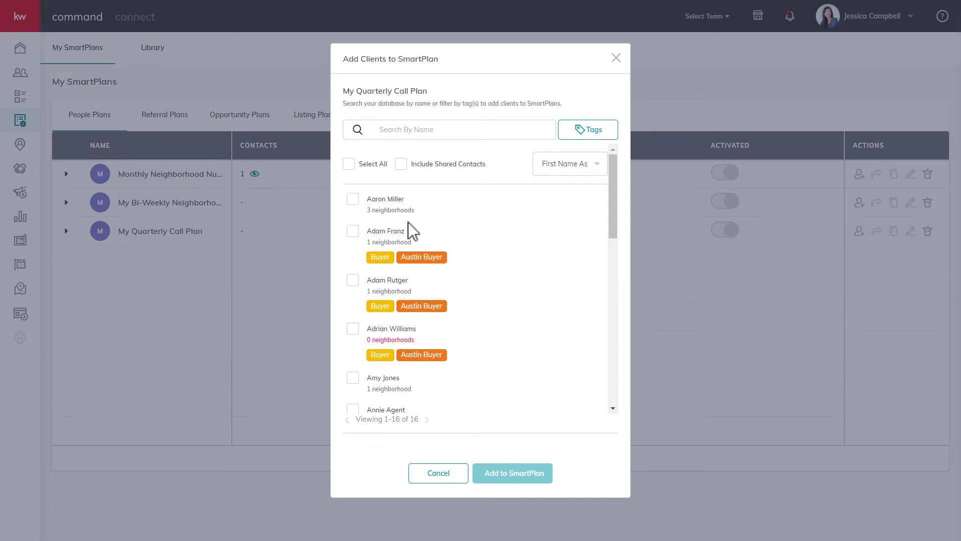
pyautogui.click(354, 201)
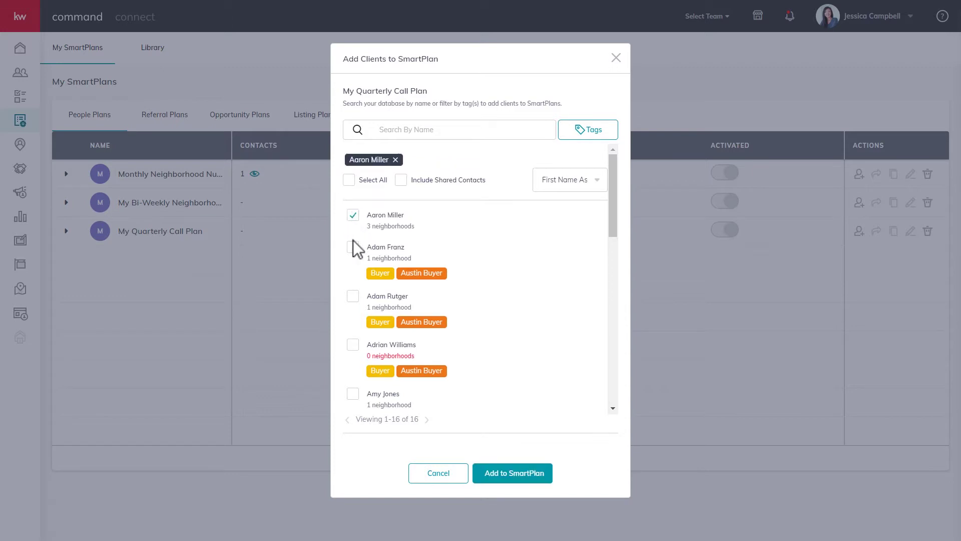
pyautogui.click(354, 247)
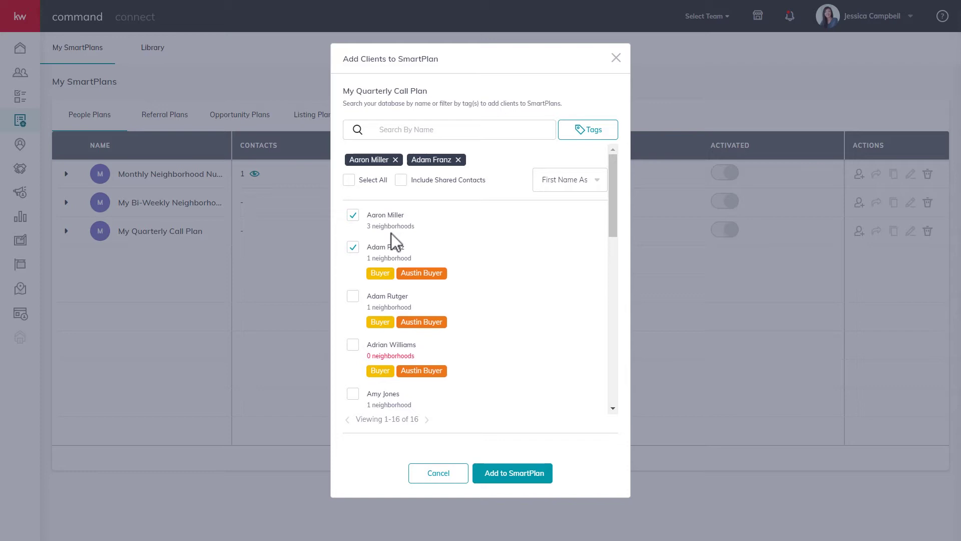
pyautogui.click(350, 180)
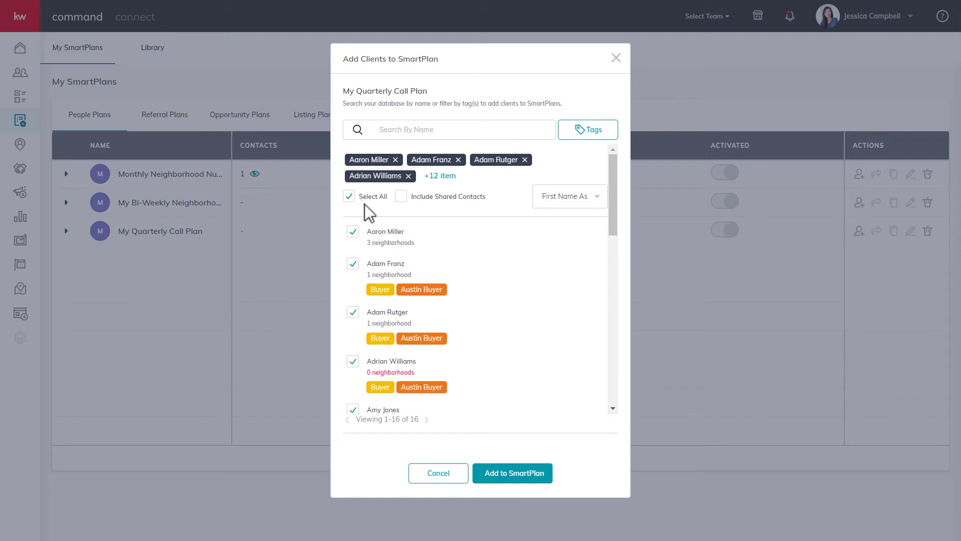
# Try the Austin Buyer tag filter and the sort menu, leaving all 16 contacts checked.
pyautogui.click(583, 132)
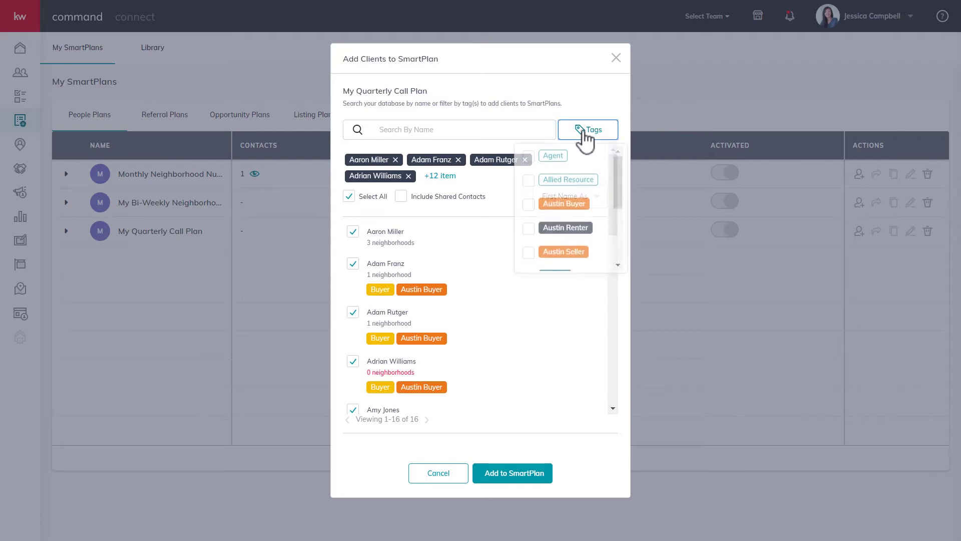
pyautogui.click(529, 207)
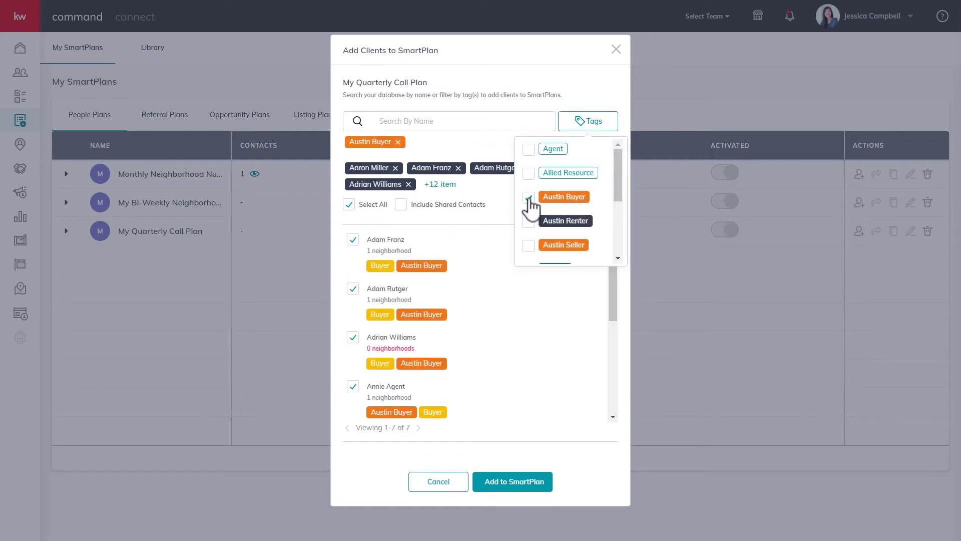
pyautogui.click(529, 201)
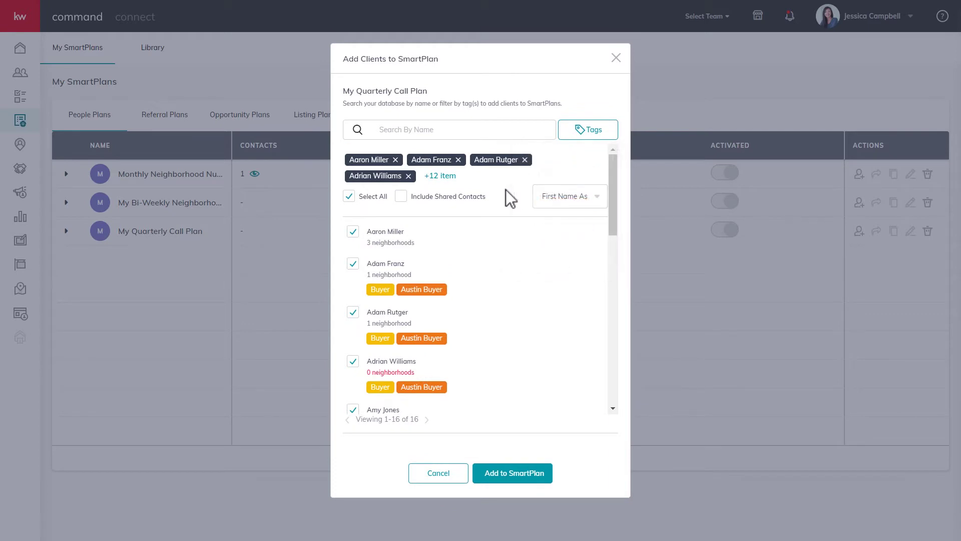
pyautogui.click(555, 203)
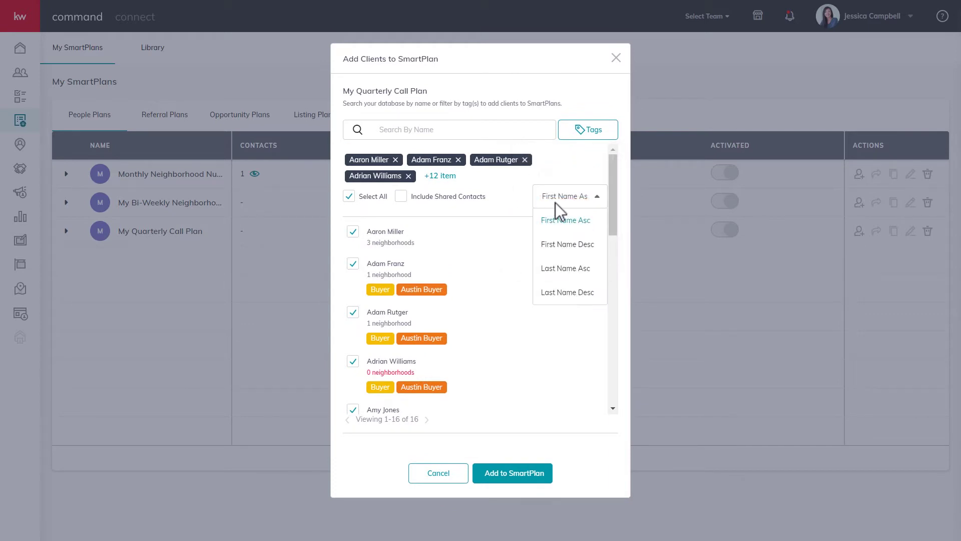
pyautogui.click(518, 199)
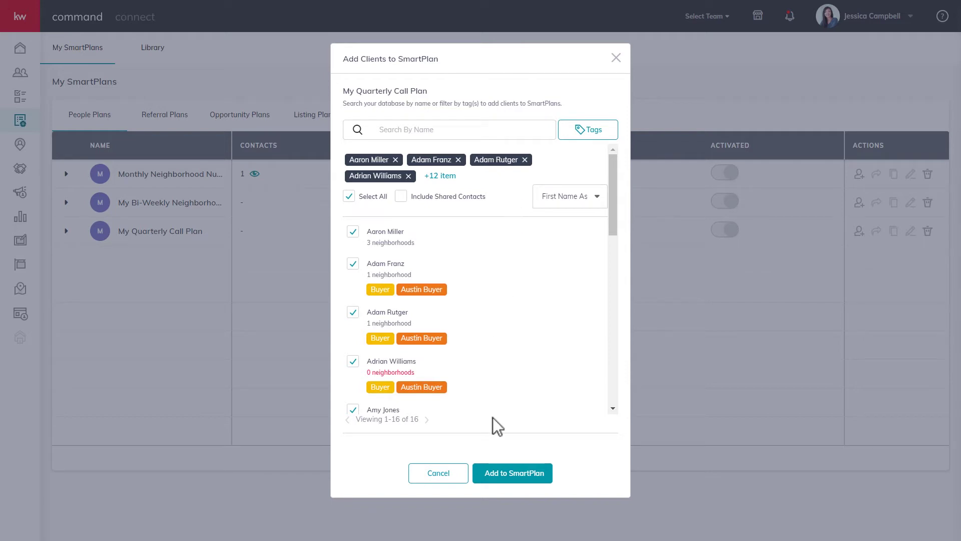
# Add the checked contacts with a 2/10/2020 start date, staggered at 6 contacts per day.
pyautogui.click(506, 479)
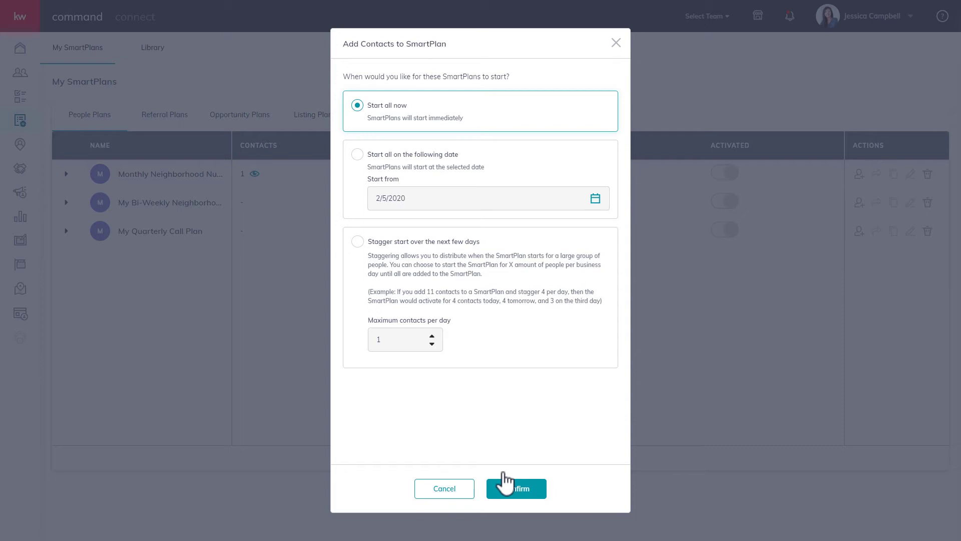
pyautogui.click(356, 173)
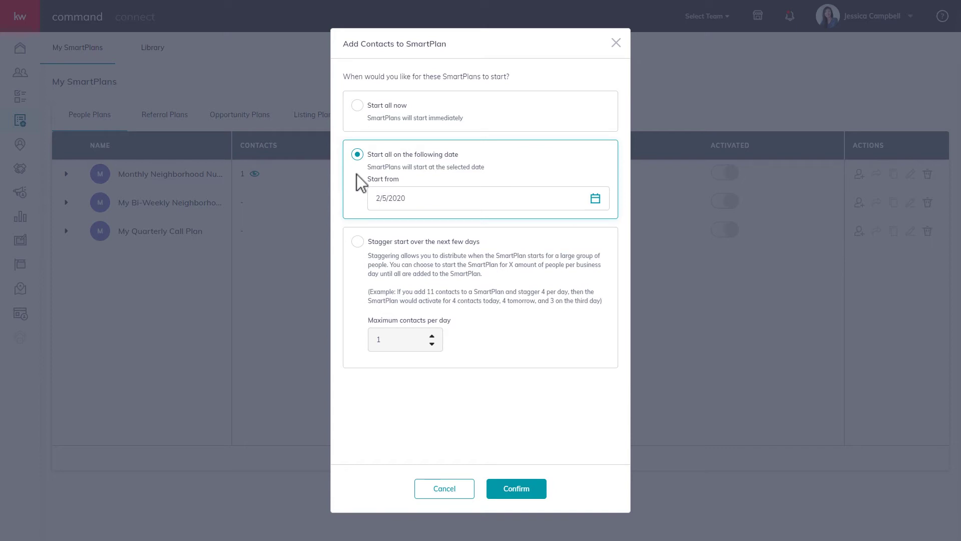
pyautogui.click(595, 198)
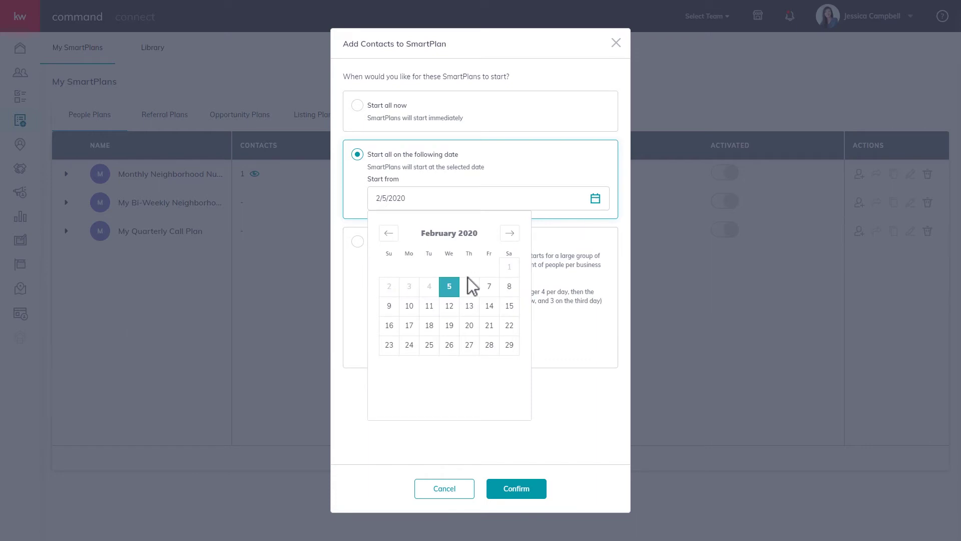
pyautogui.click(410, 306)
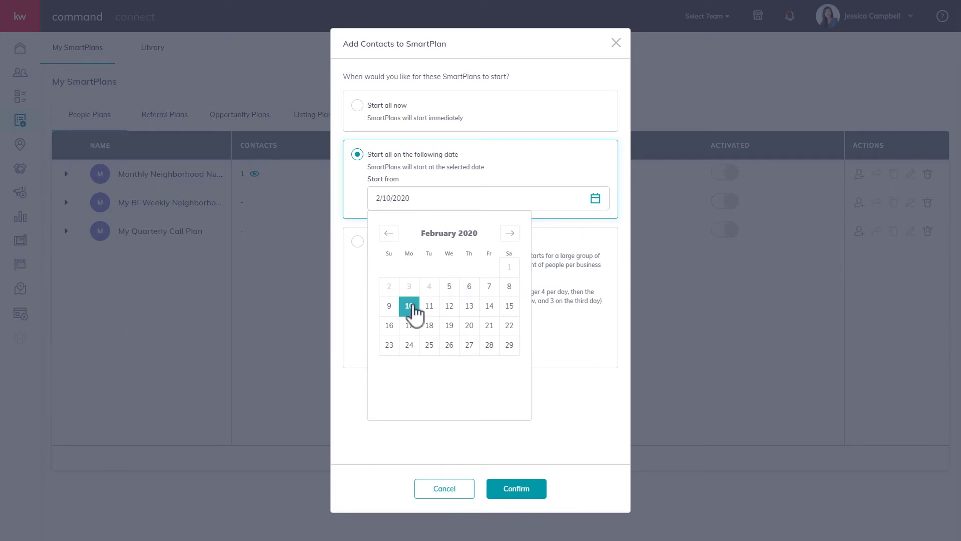
pyautogui.click(537, 241)
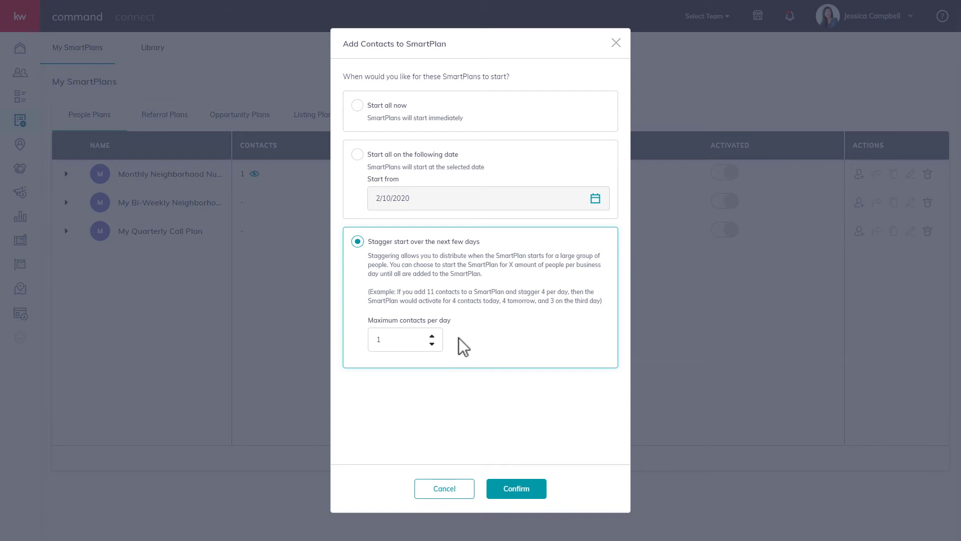
pyautogui.click(432, 335)
# Remove one contact and confirm subscribing the remaining 15 to My Quarterly Call Plan.
pyautogui.click(521, 498)
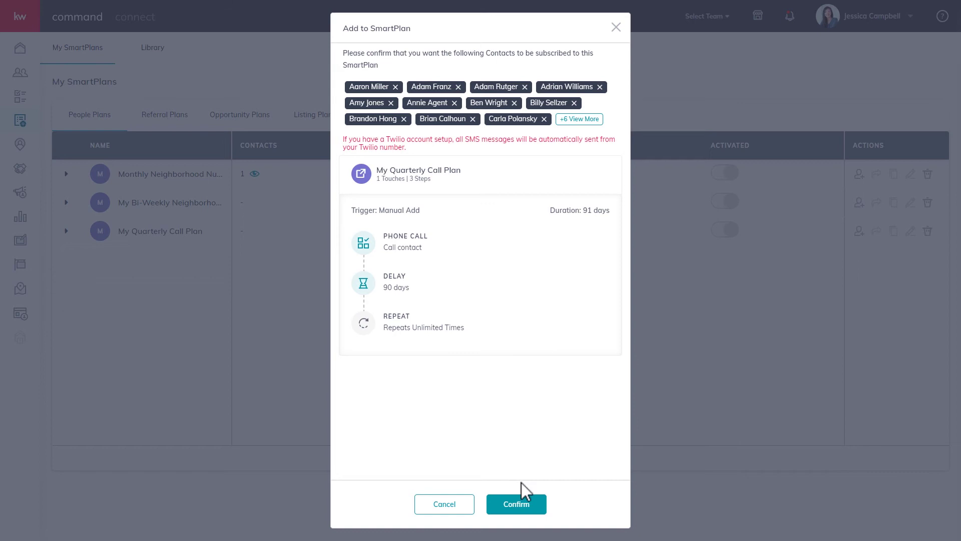
pyautogui.click(544, 119)
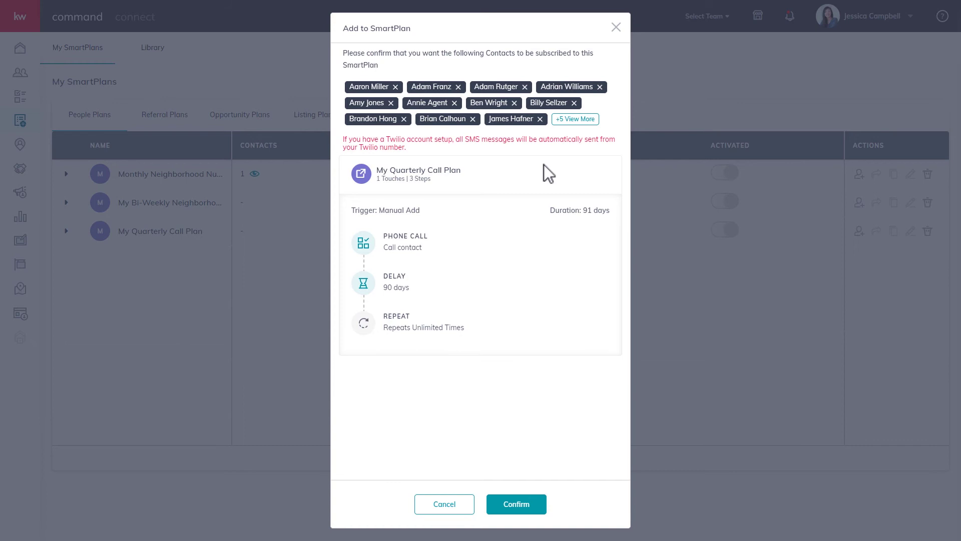
pyautogui.click(523, 507)
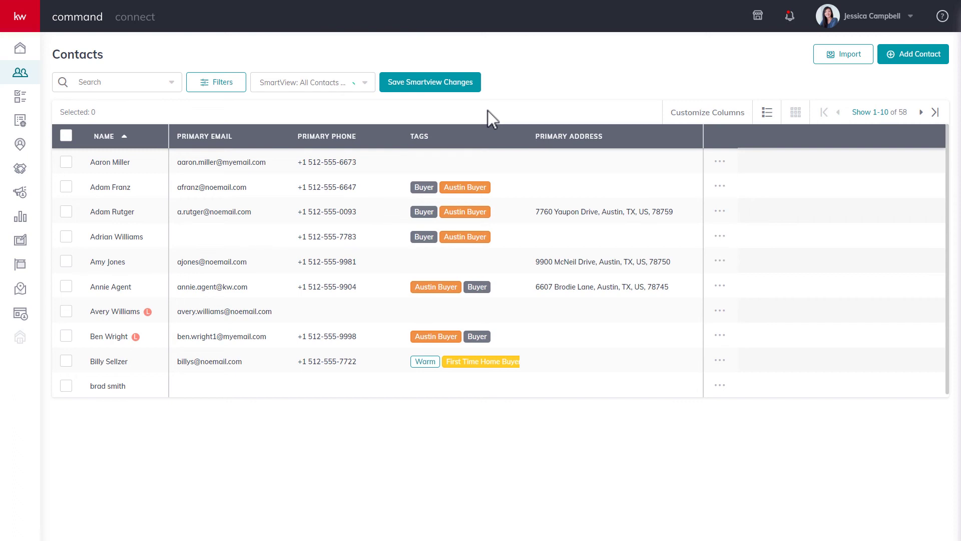
# From Contacts, bulk-add the checked contacts to My Quarterly Call Plan via Select Bulk Action.
pyautogui.click(721, 161)
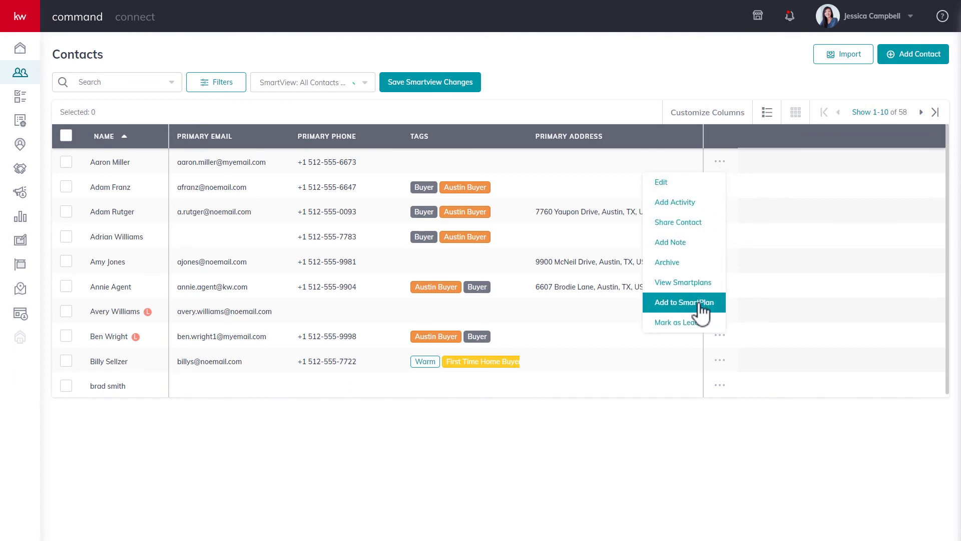
pyautogui.click(627, 110)
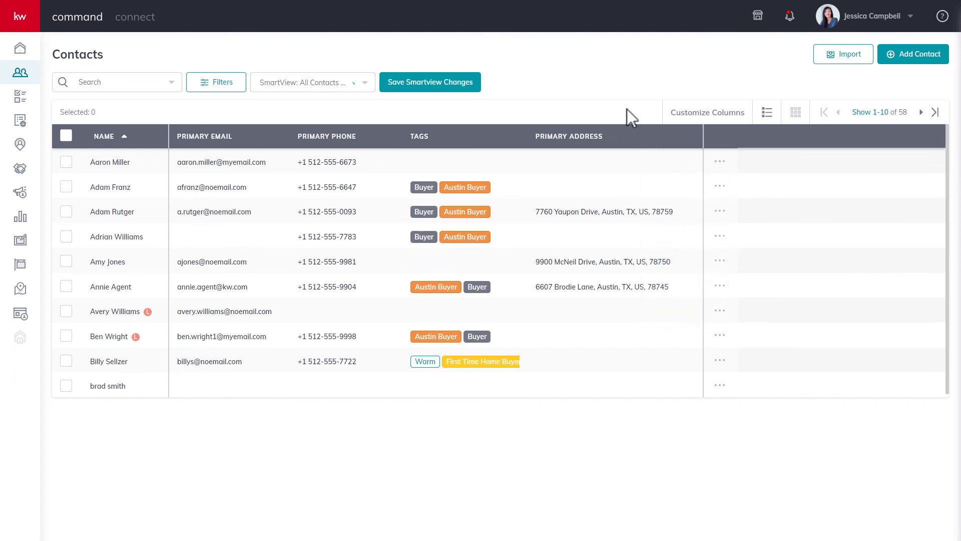
pyautogui.click(66, 162)
pyautogui.click(66, 187)
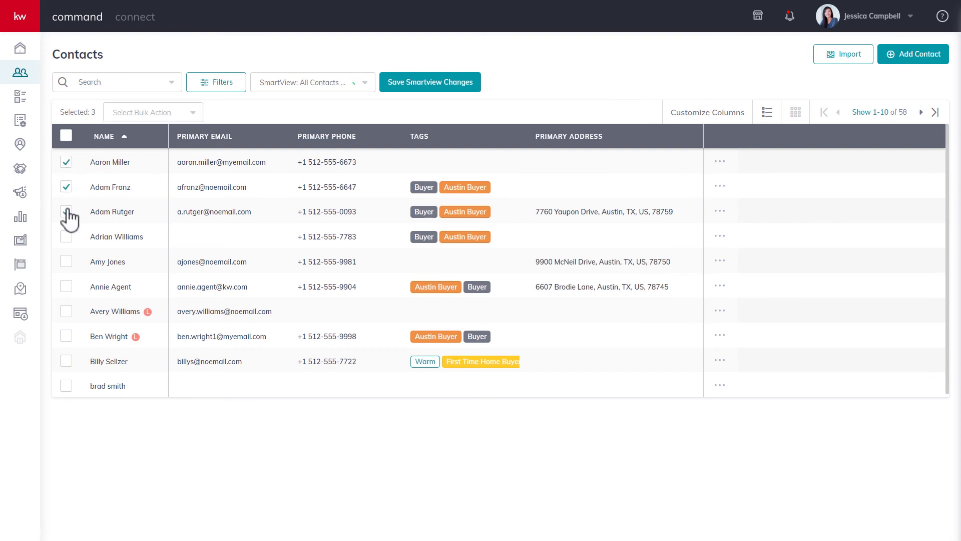
pyautogui.click(178, 113)
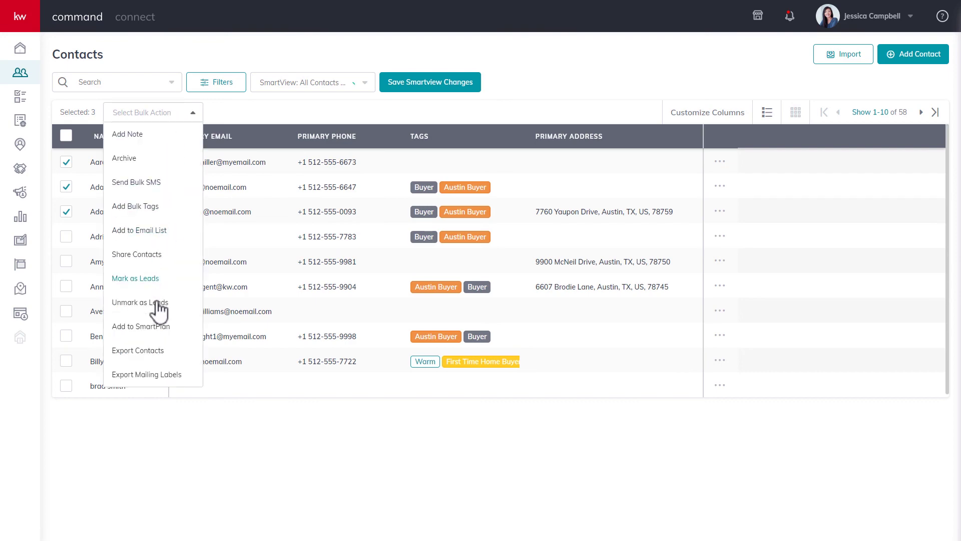
pyautogui.click(153, 328)
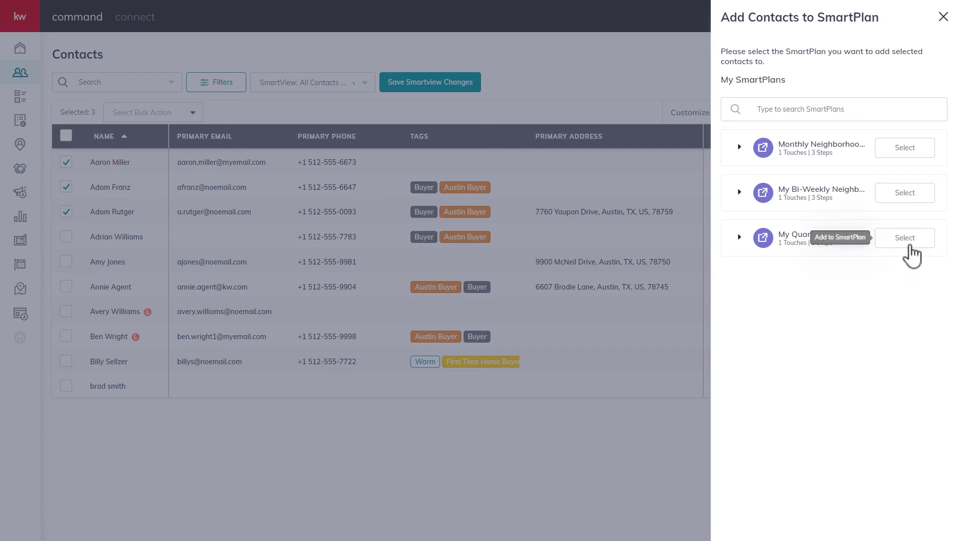
pyautogui.click(908, 246)
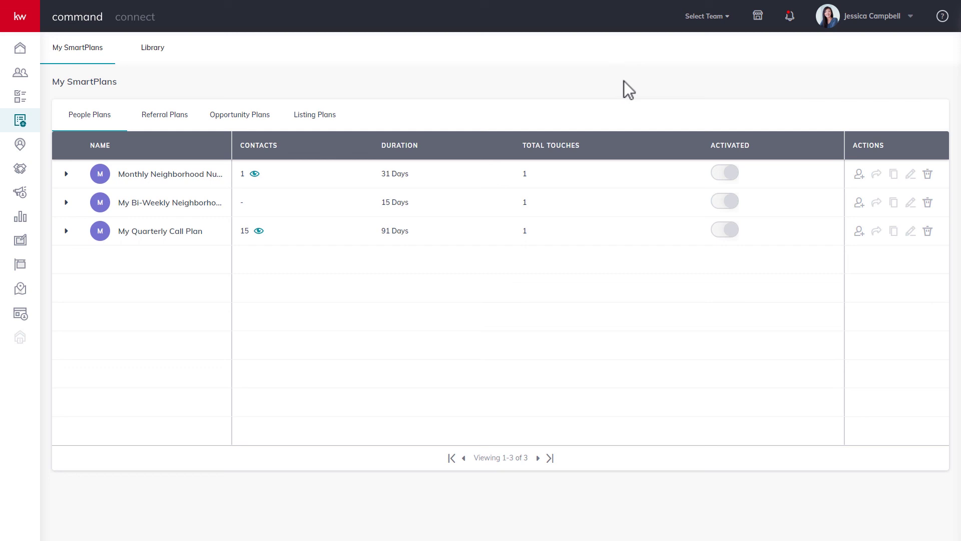
# Open the Keller Williams University articles from the help (?) menu.
pyautogui.click(943, 21)
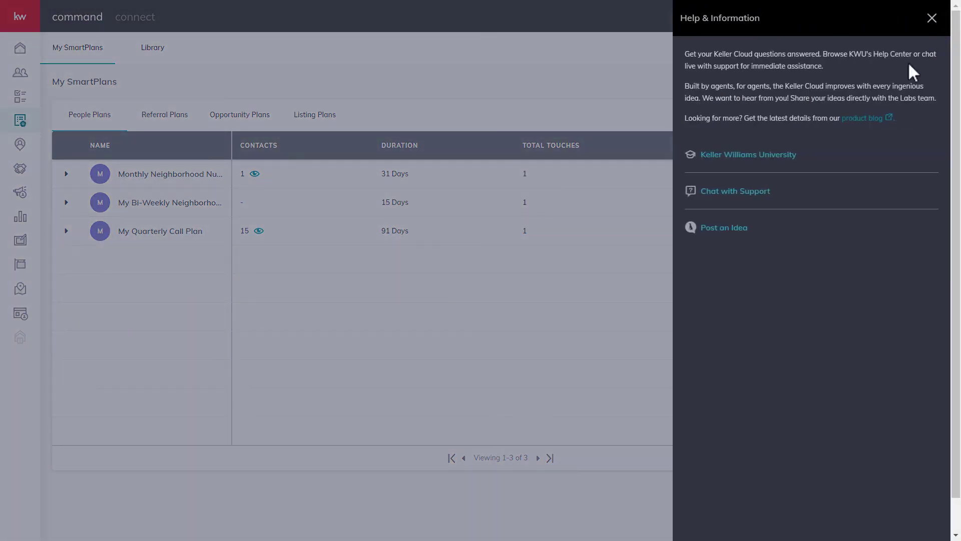
pyautogui.click(779, 156)
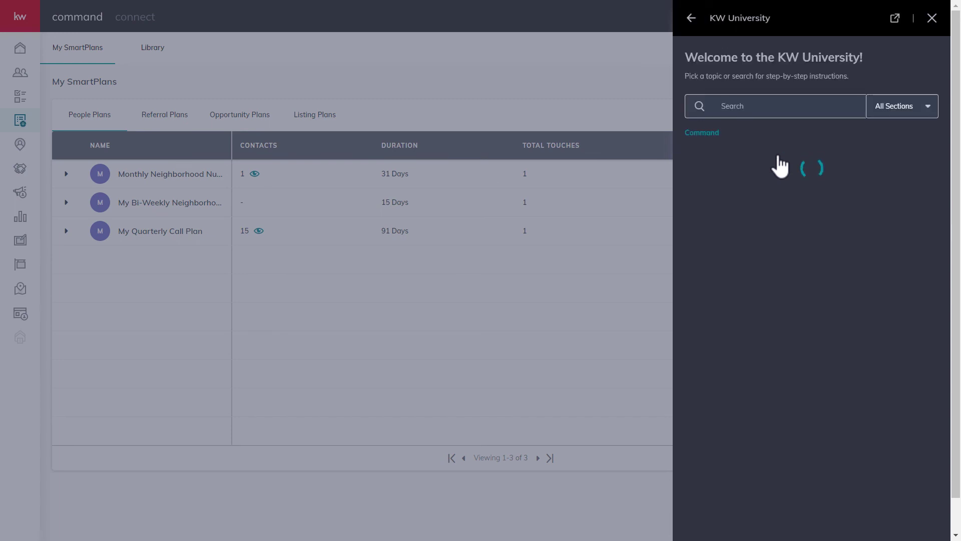